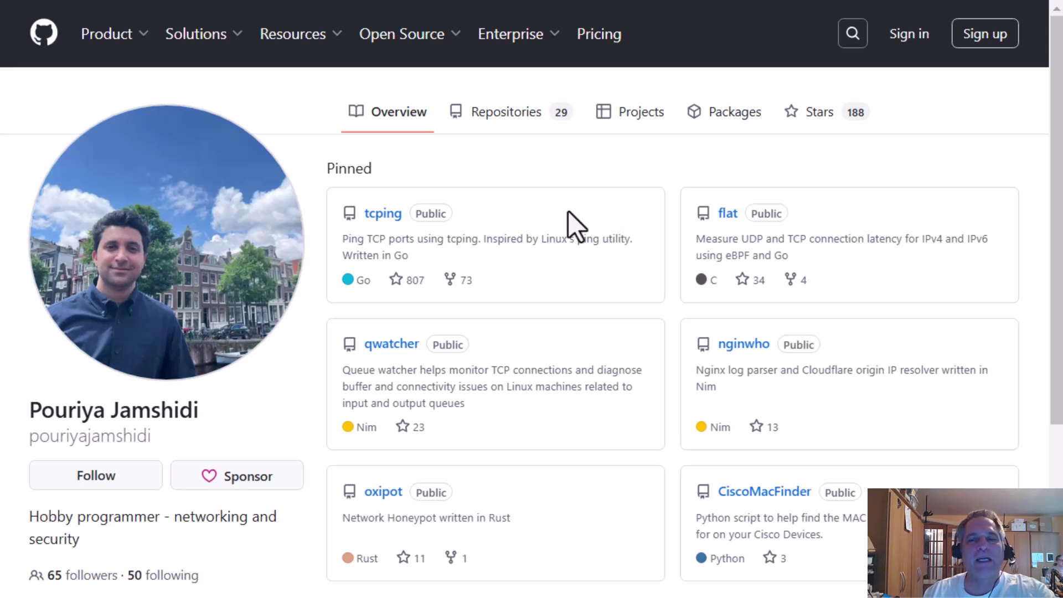
# - Move and widen the console window, then enter 'tcping 10.44.10.1 80'
pyautogui.hotkey('alt', 'Tab')
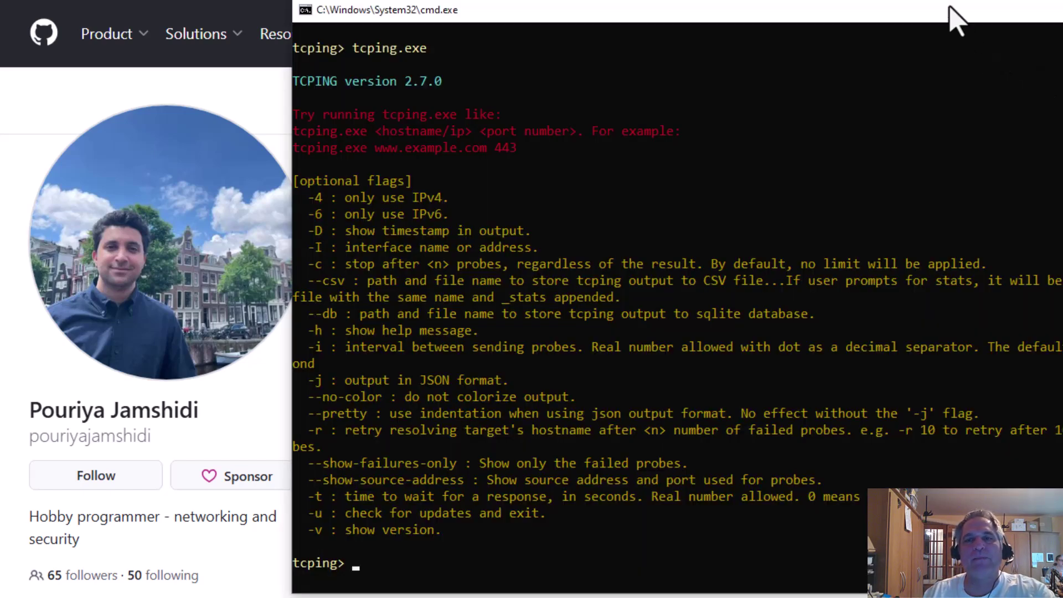
pyautogui.moveTo(945, 11); pyautogui.dragTo(664, 19)
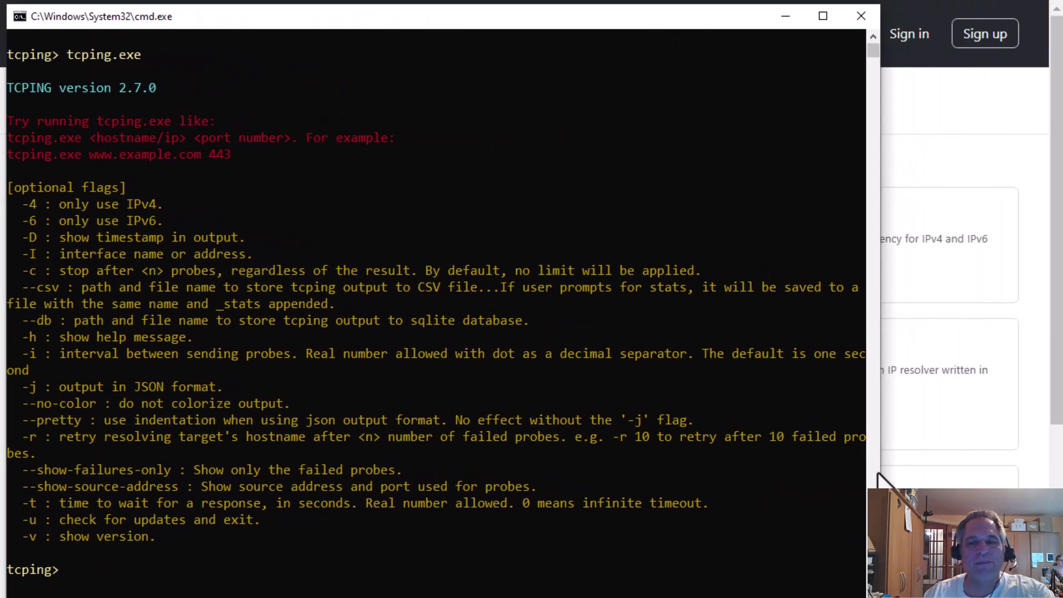
pyautogui.moveTo(882, 467); pyautogui.dragTo(1049, 463)
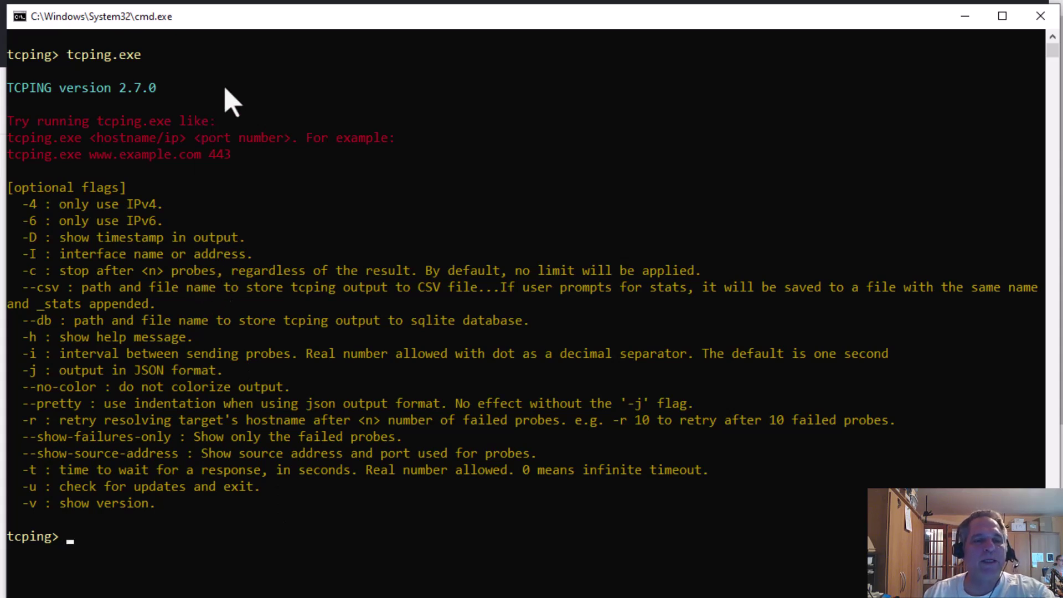
pyautogui.write('tcping')
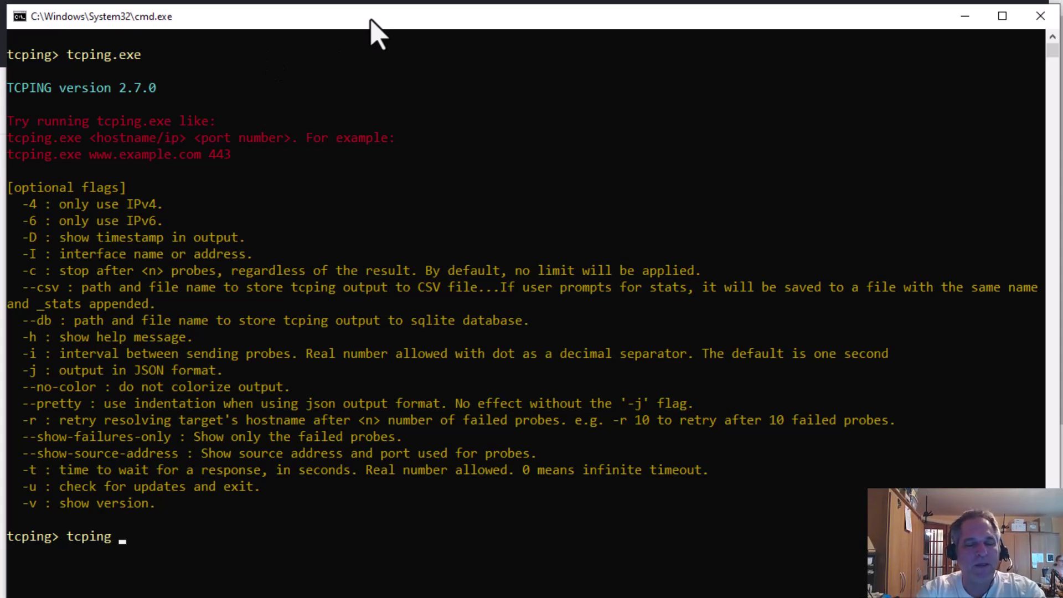
pyautogui.write(' 10.44.10')
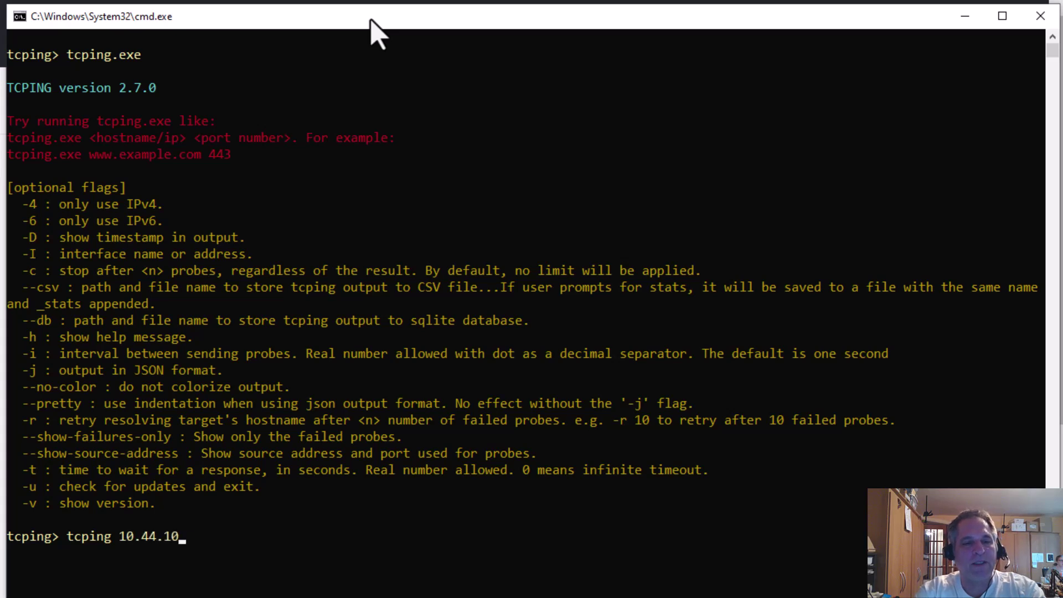
pyautogui.write('.1 80')
# - Run tcping to 10.44.10.1 port 80, then stop it after 26 probes to show 0.00% loss statistics
pyautogui.press('Return')
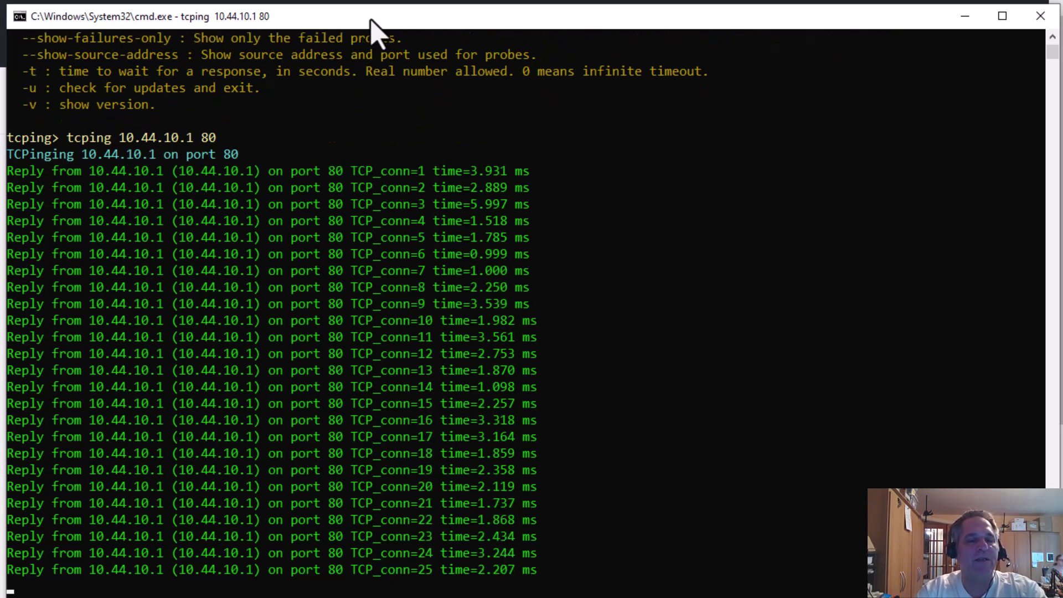
pyautogui.hotkey('ctrl', 'c')
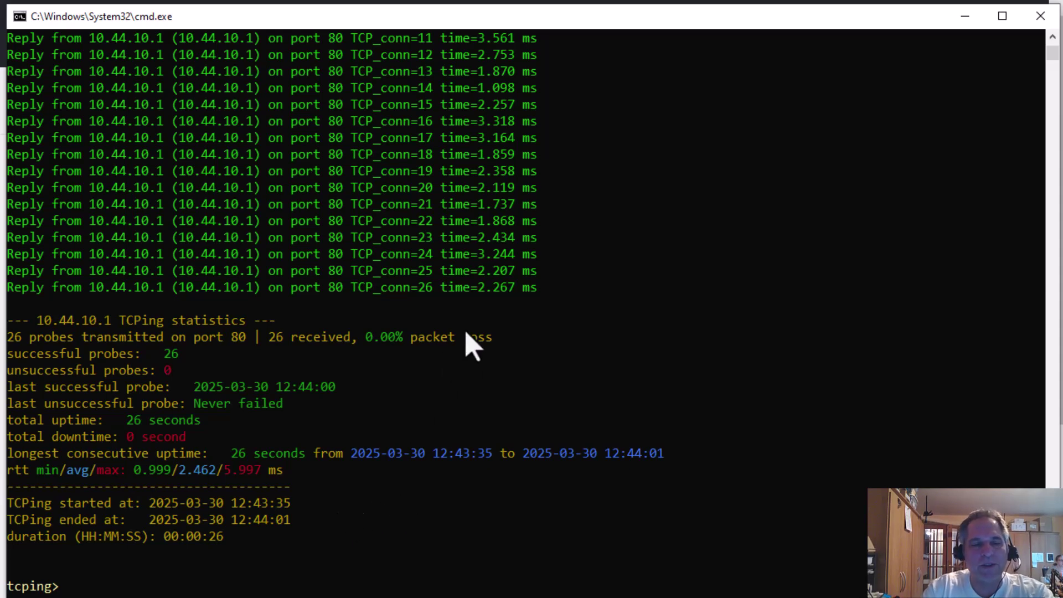
# - Rerun tcping alone to reprint its help and highlight the --csv option
pyautogui.press('Up')
pyautogui.press('Up')
pyautogui.press('Return')
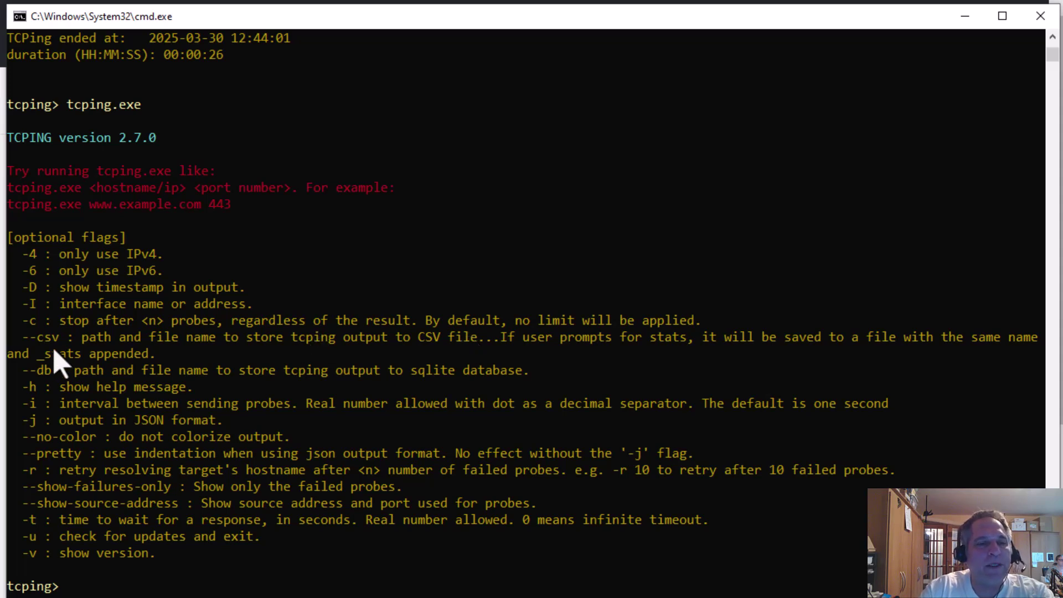
pyautogui.moveTo(23, 338); pyautogui.dragTo(63, 340)
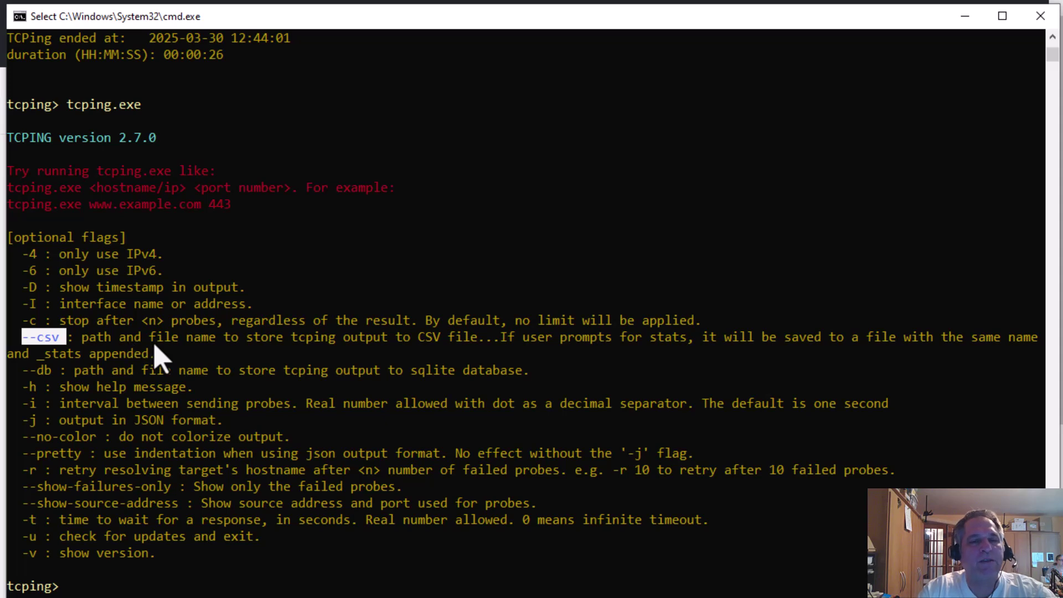
pyautogui.click(344, 325)
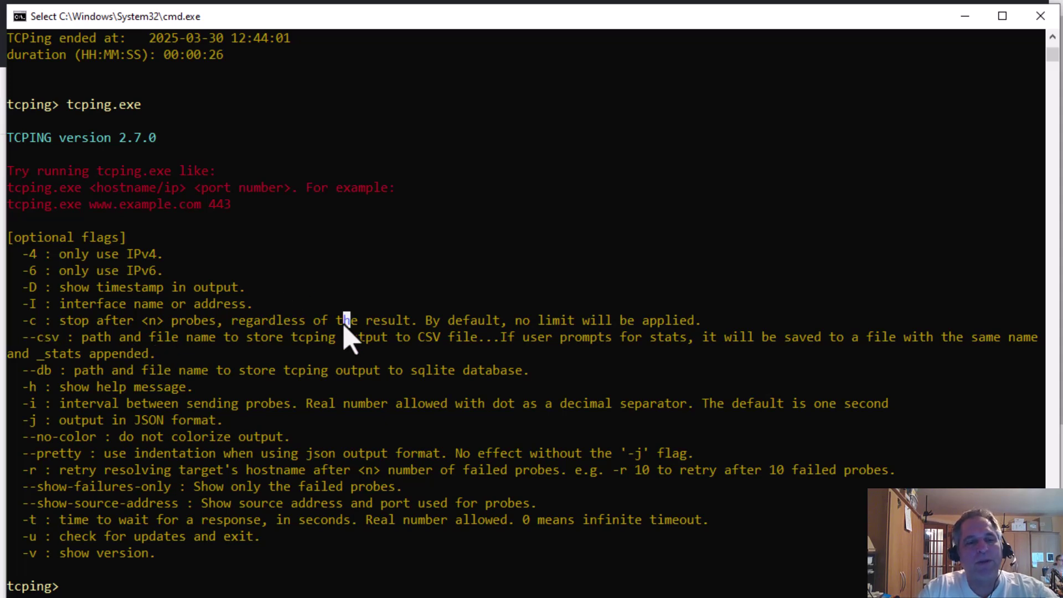
pyautogui.rightClick(344, 325)
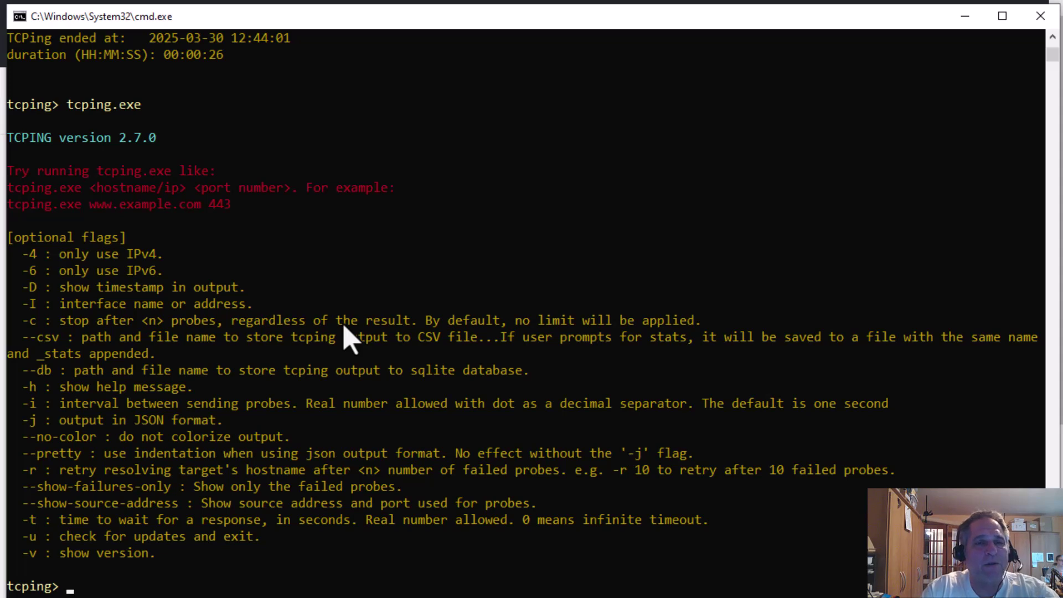
pyautogui.press('Up')
pyautogui.press('Up')
pyautogui.press('Up')
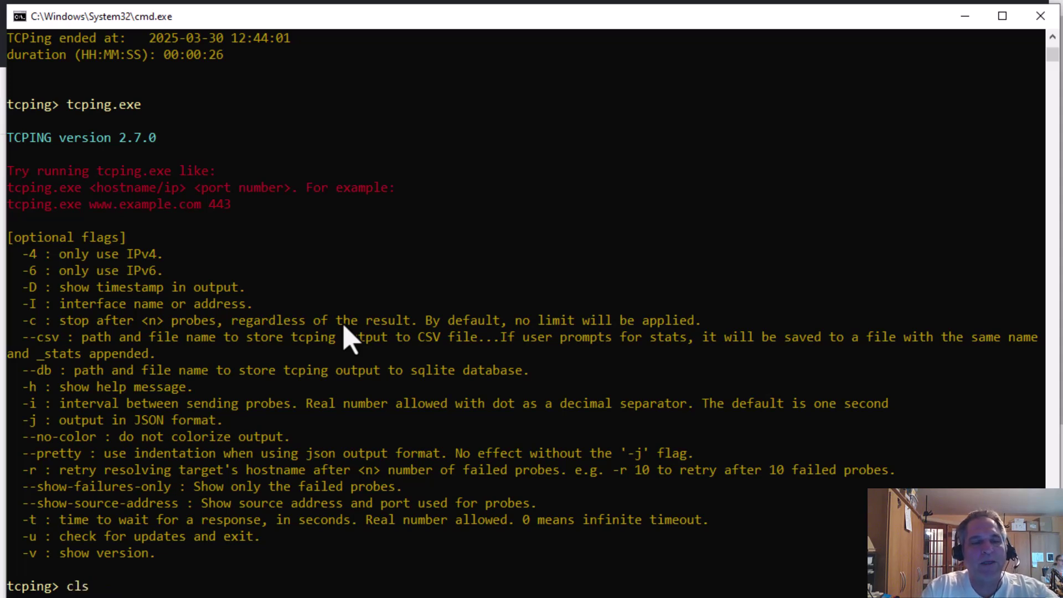
# - Run 'tcping 10.44.10.1 80 -c 10' for ten probes: 0.00% loss, 2.895 ms average
pyautogui.press('Down')
pyautogui.press('Down')
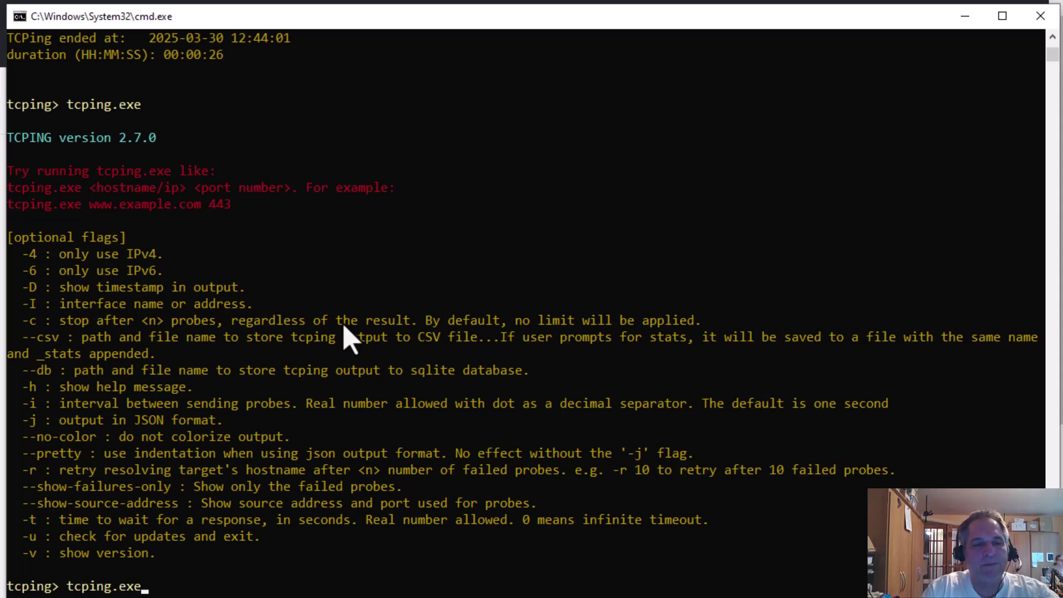
pyautogui.press('Up')
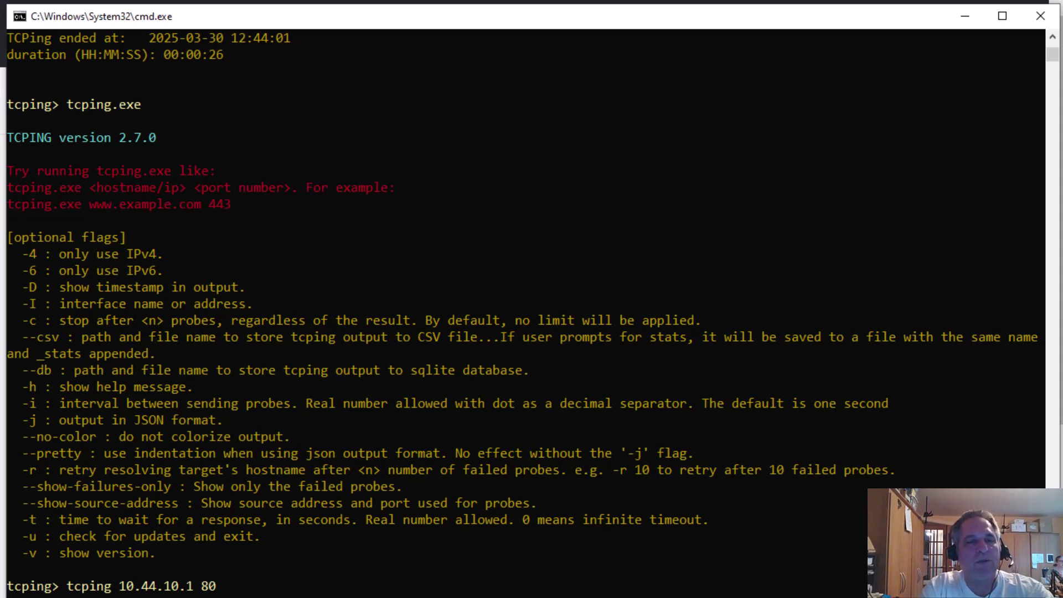
pyautogui.write('-')
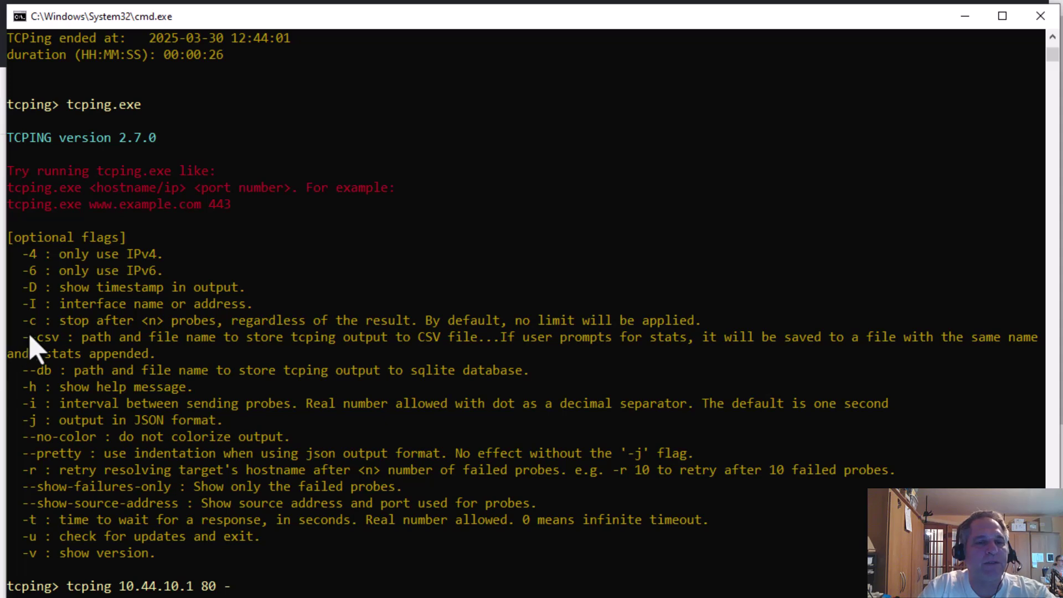
pyautogui.write('c 10')
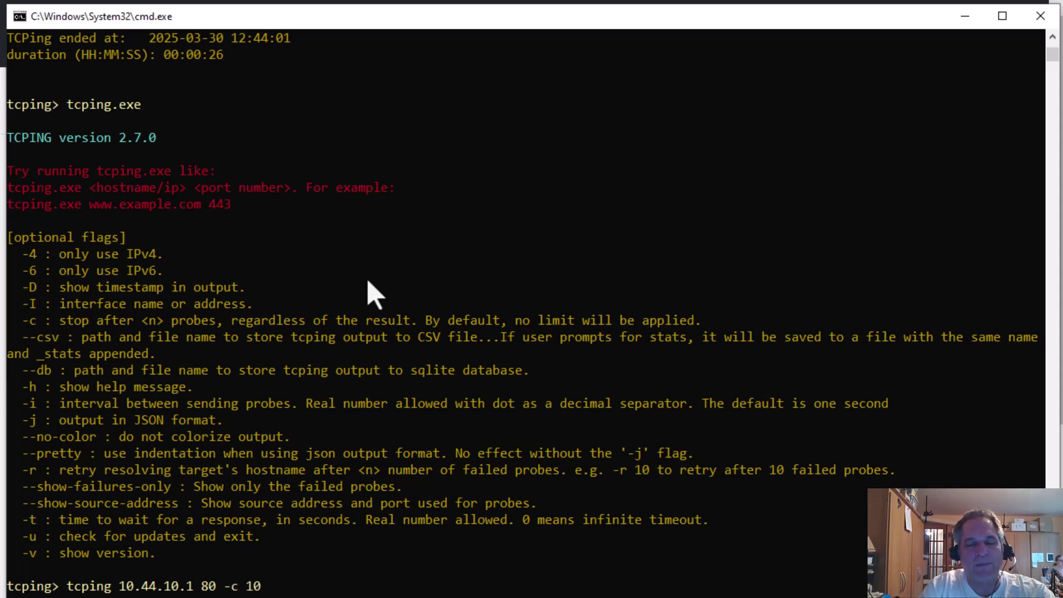
pyautogui.press('Return')
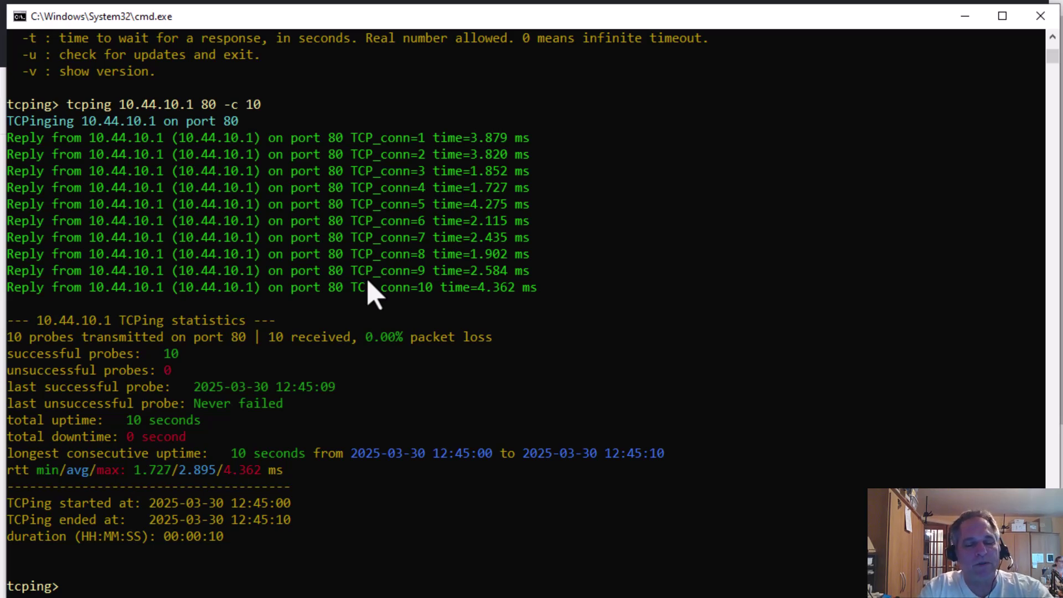
# - Reprint the help, then run 'tcping 10.44.10.1 80 -c 10 -D' with timestamped replies
pyautogui.write('cping')
pyautogui.press('Return')
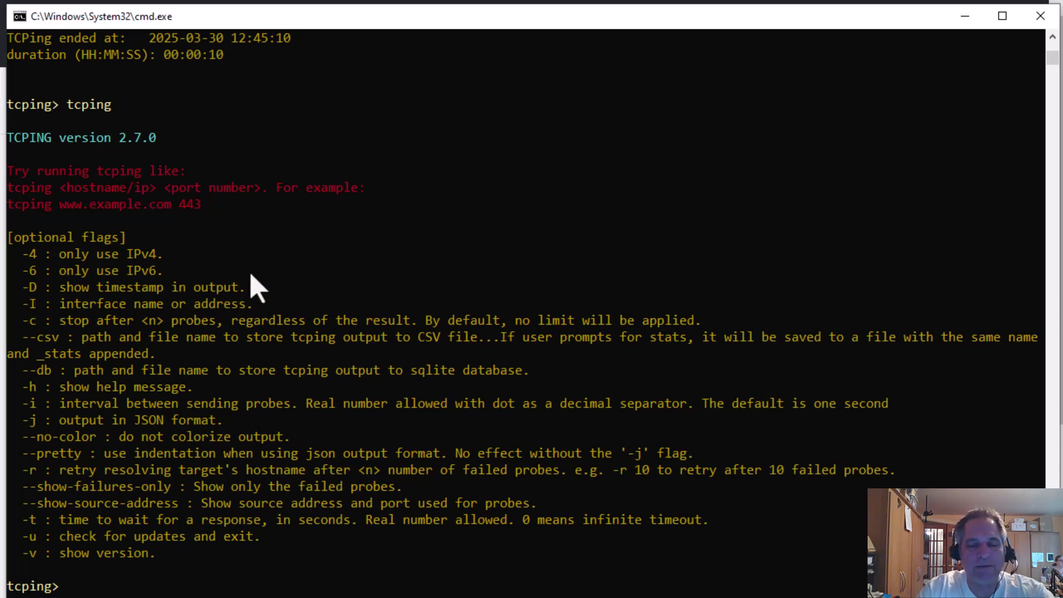
pyautogui.press('Up')
pyautogui.press('Up')
pyautogui.write('-D')
pyautogui.press('Return')
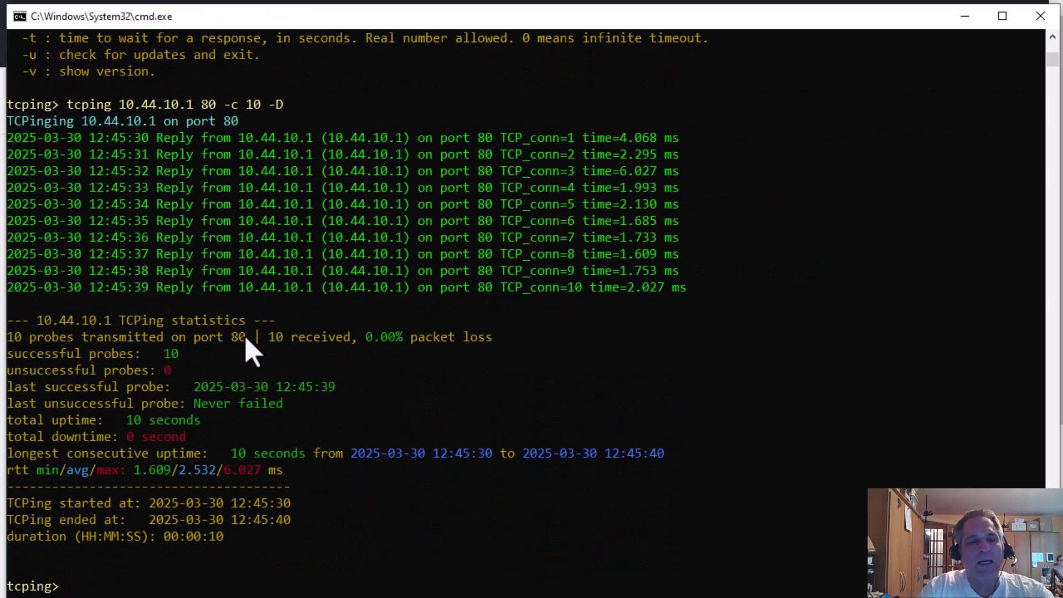
# - Rerun the timestamped 10-probe tcping with '--csv 10.44.10.1.csv' to create 10.44.10.1.csv and 10_stats.csv
pyautogui.write('tcping')
pyautogui.press('Return')
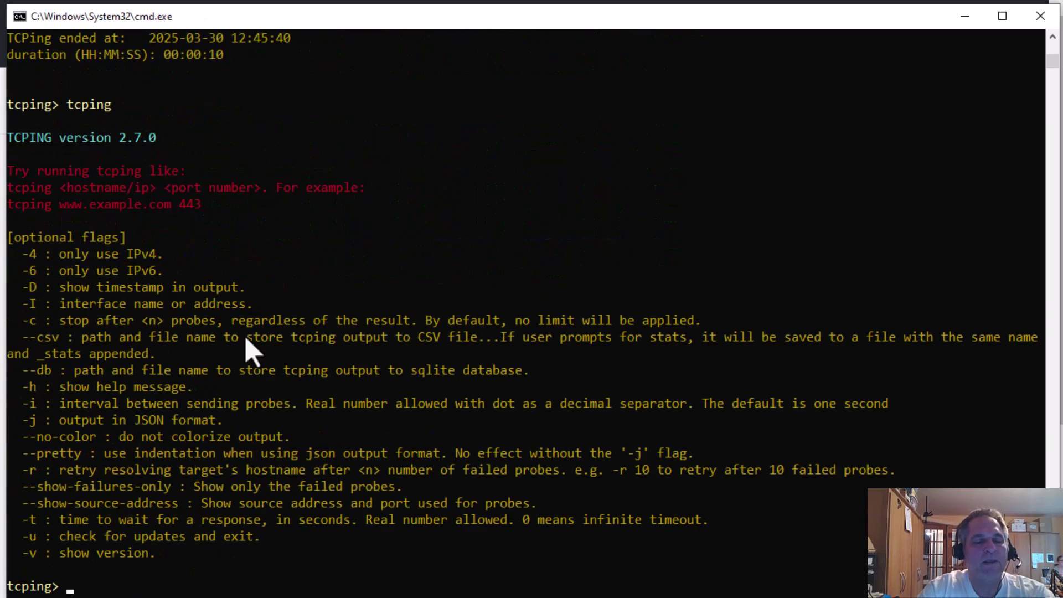
pyautogui.press('Up')
pyautogui.press('Up')
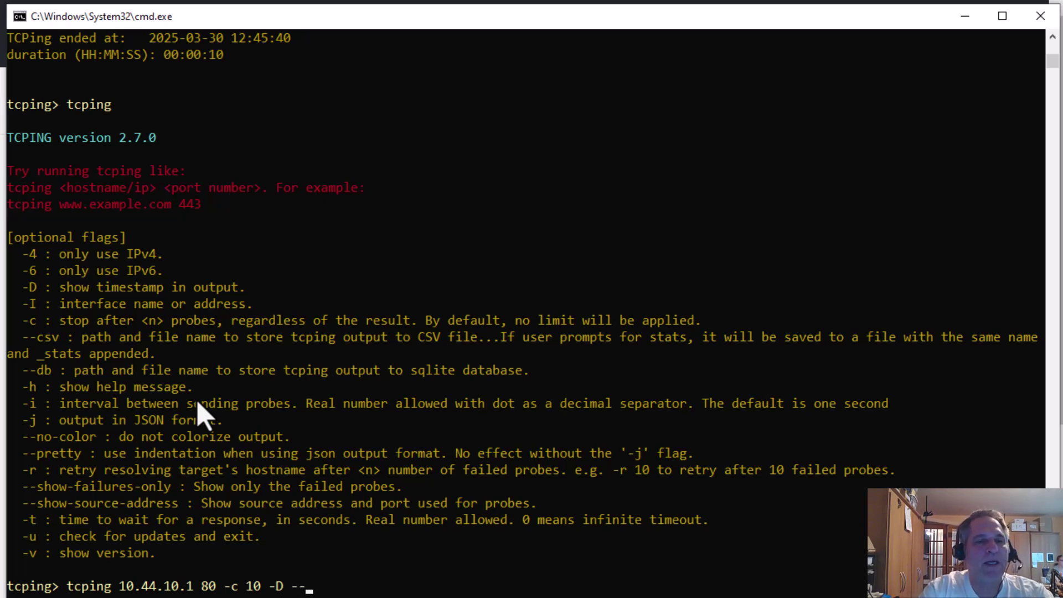
pyautogui.write('csv')
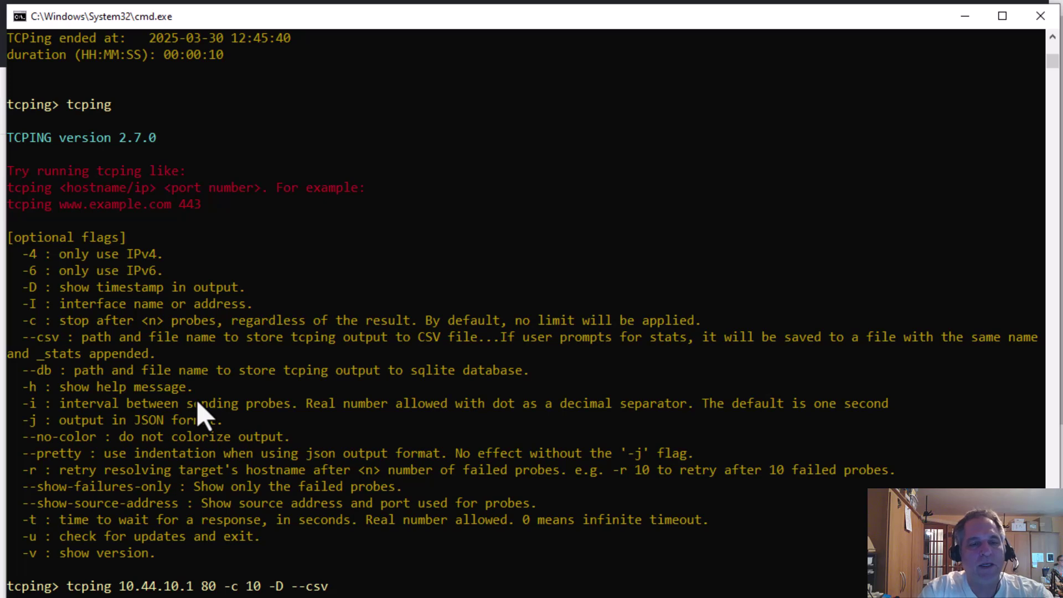
pyautogui.write(' re')
pyautogui.press('BackSpace')
pyautogui.write('10.44.10.')
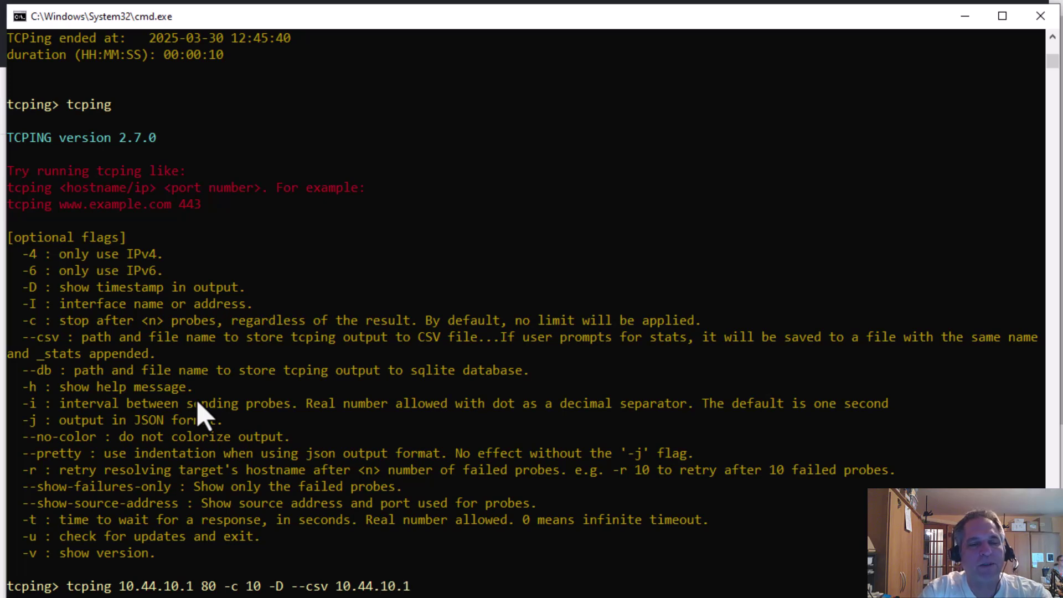
pyautogui.write('1.csv')
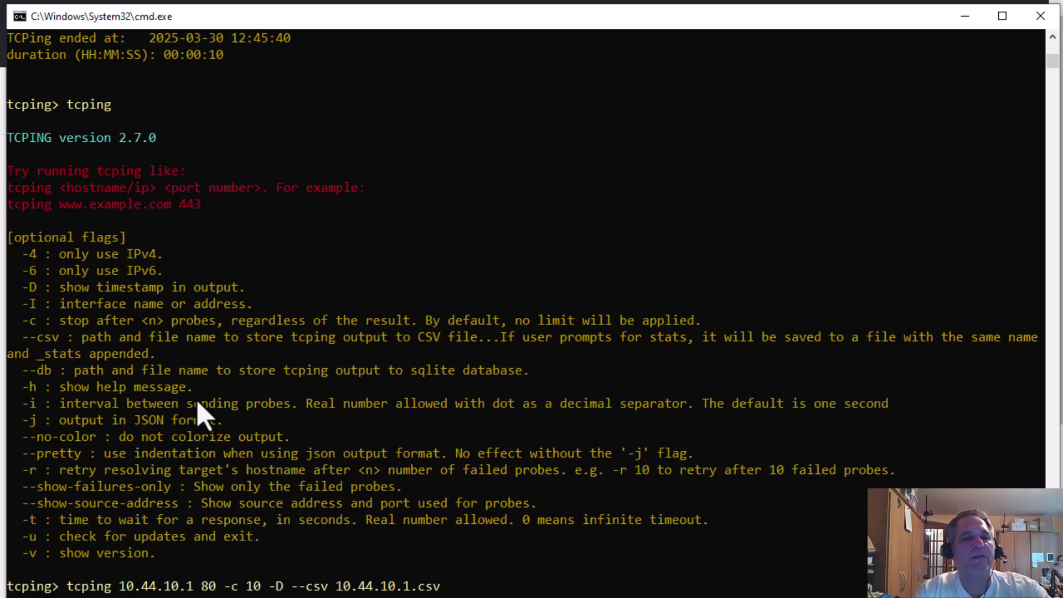
pyautogui.press('Return')
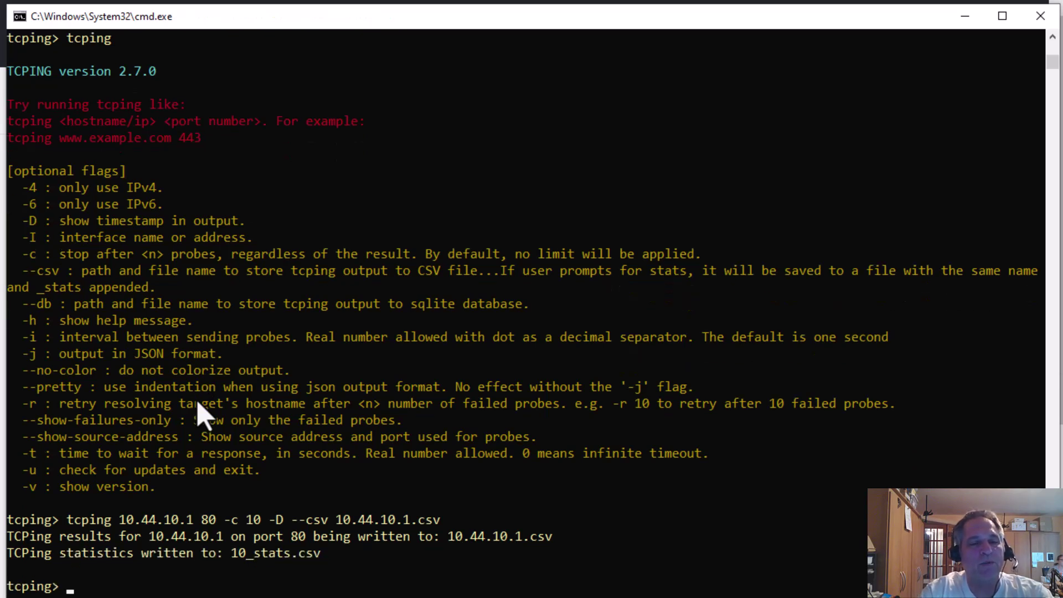
# - List the folder with dir, then open 10_stats.csv in Excel and autofit columns A and B
pyautogui.write('dir')
pyautogui.press('Return')
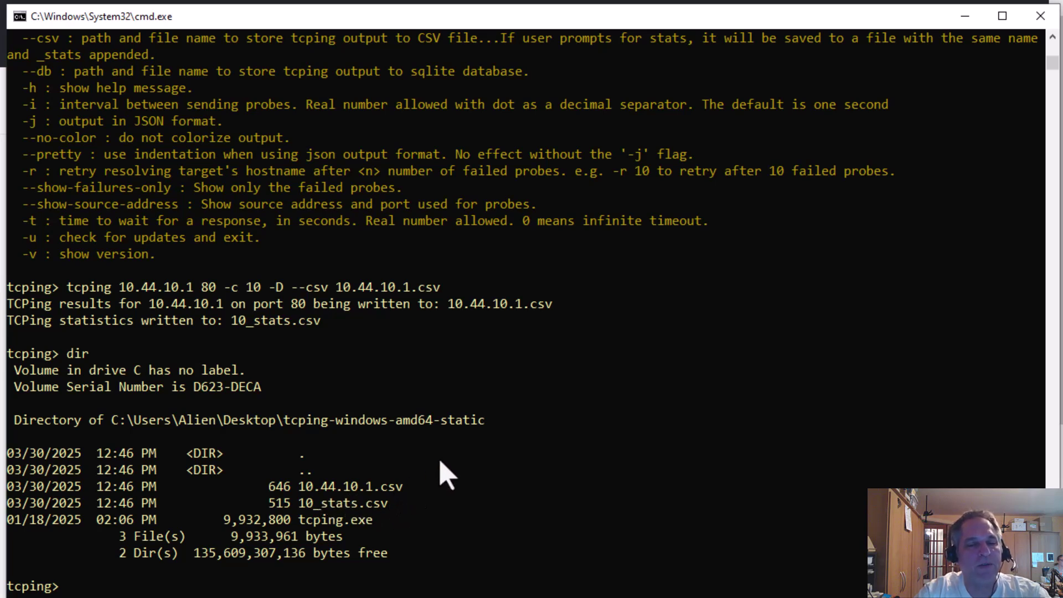
pyautogui.write('10_stats.csv')
pyautogui.press('Return')
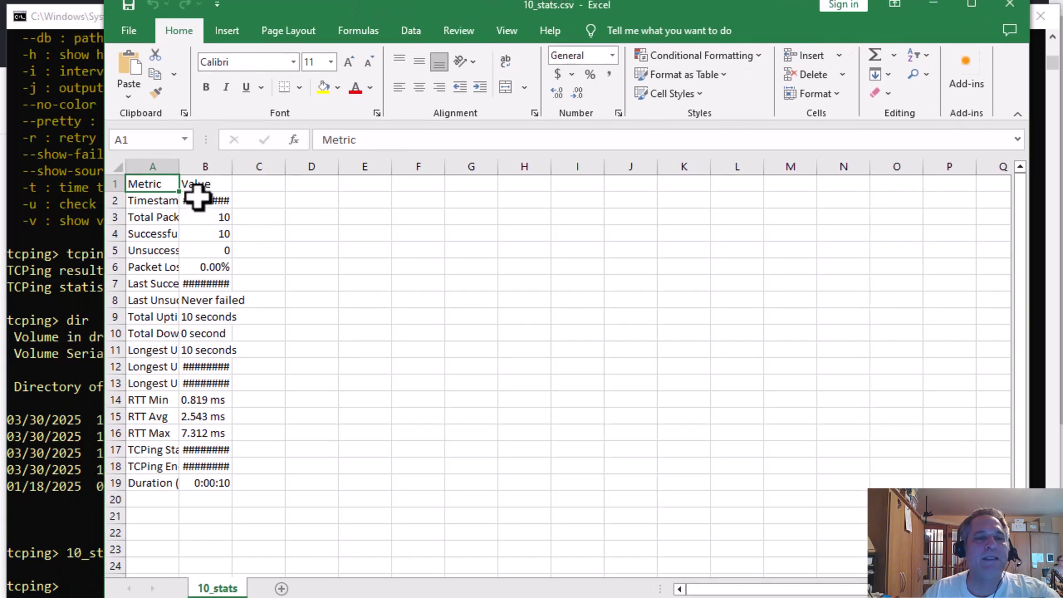
pyautogui.doubleClick(179, 167)
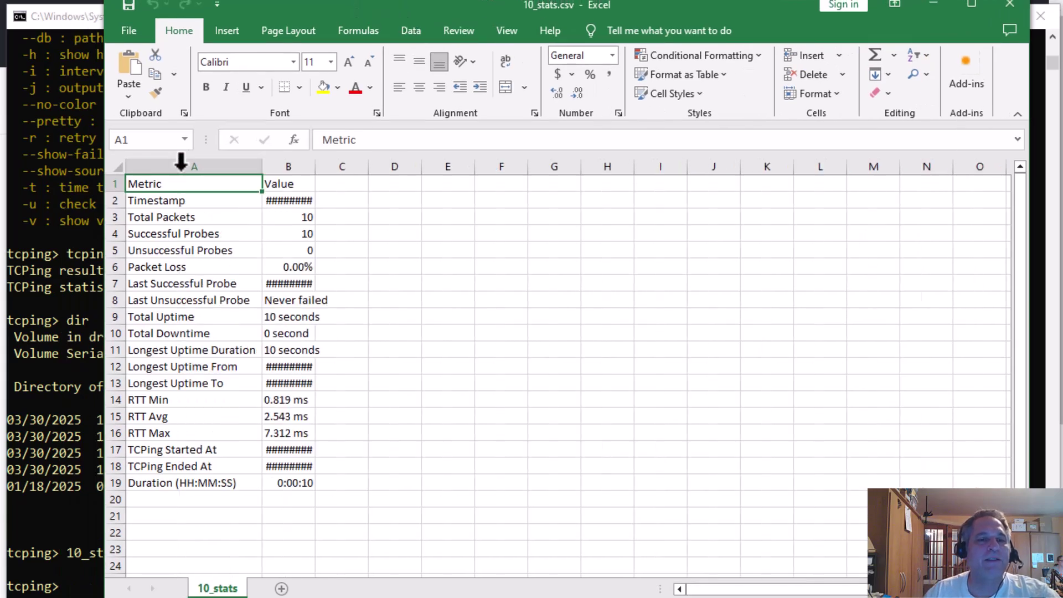
pyautogui.doubleClick(314, 167)
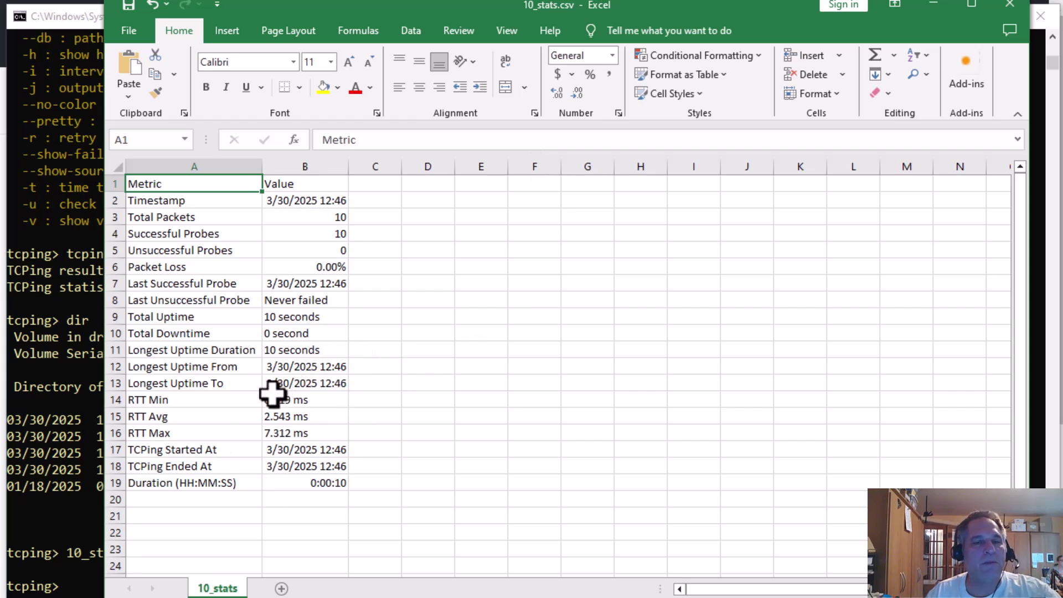
# - Close 10_stats.csv without saving, then open 10.44.10.1.csv and autofit columns G and C
pyautogui.click(1009, 7)
pyautogui.click(622, 356)
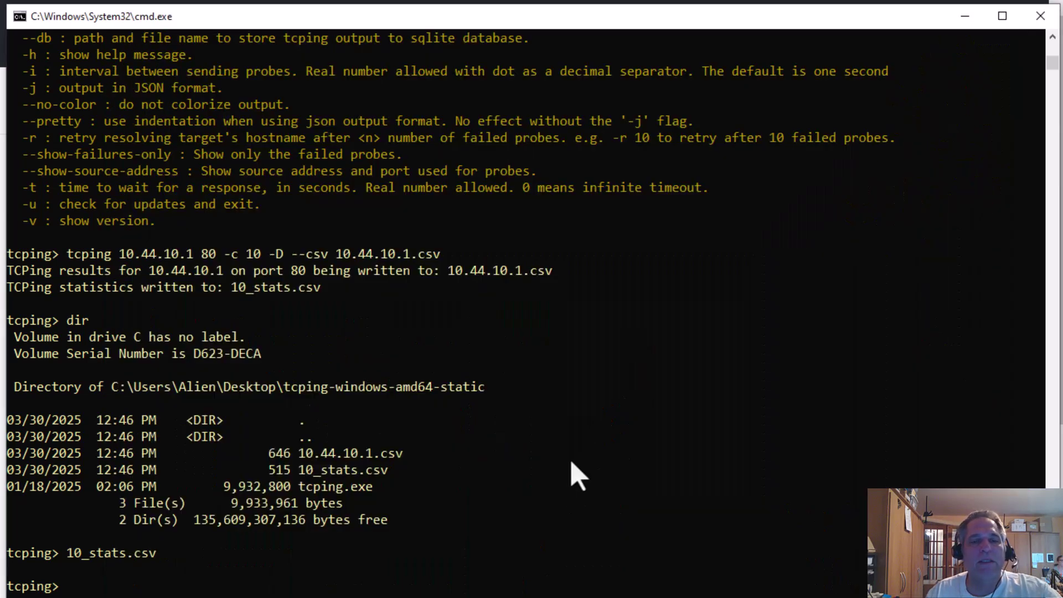
pyautogui.write('10.')
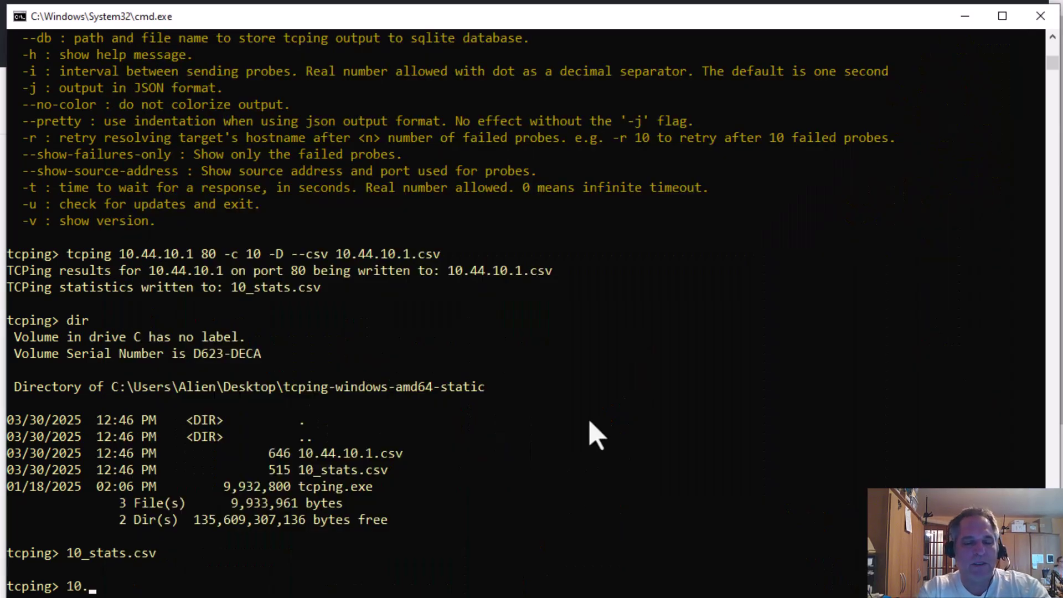
pyautogui.write('44')
pyautogui.press('Tab')
pyautogui.press('Return')
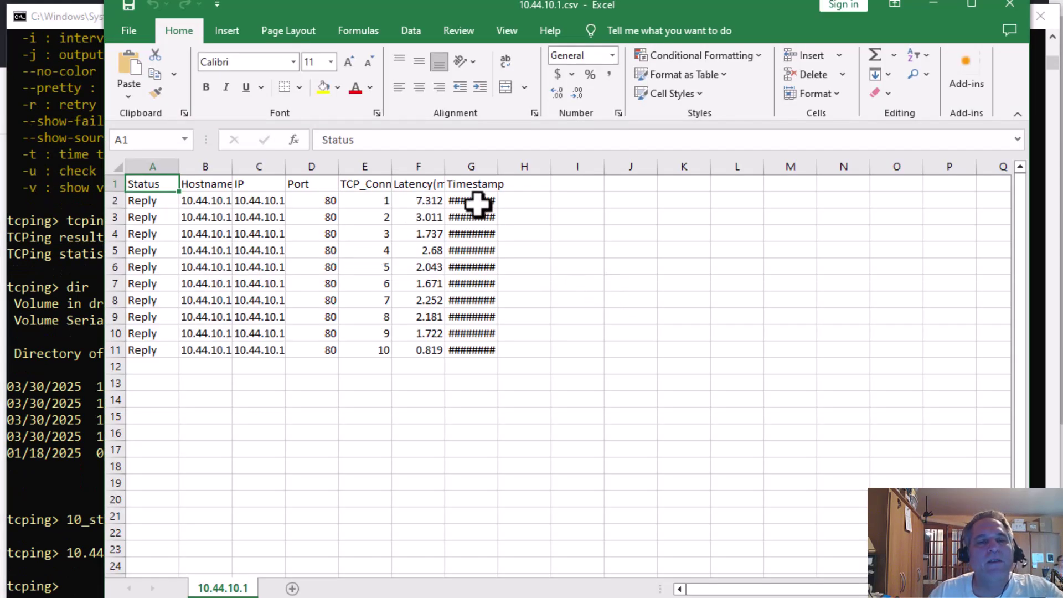
pyautogui.doubleClick(497, 166)
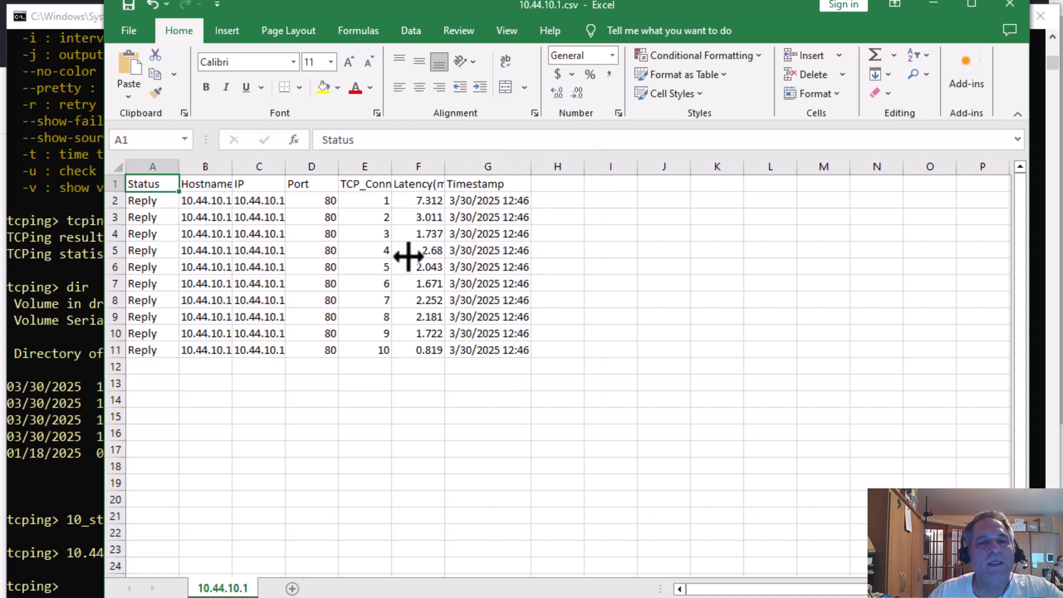
pyautogui.doubleClick(286, 166)
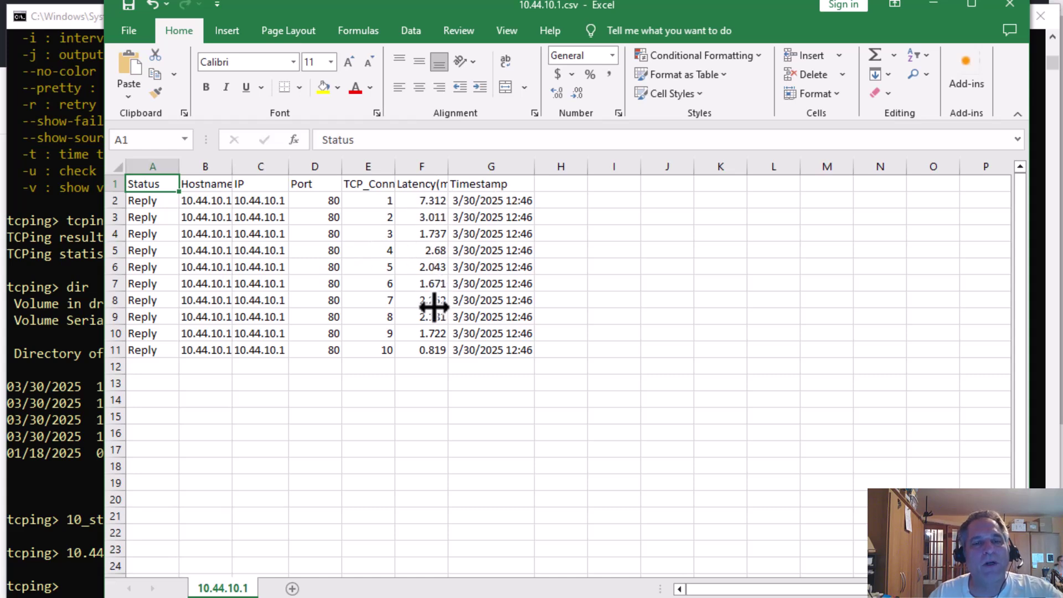
# - Insert a 2-D line chart of latencies F2:F11, then bring Command Prompt back to front
pyautogui.click(360, 184)
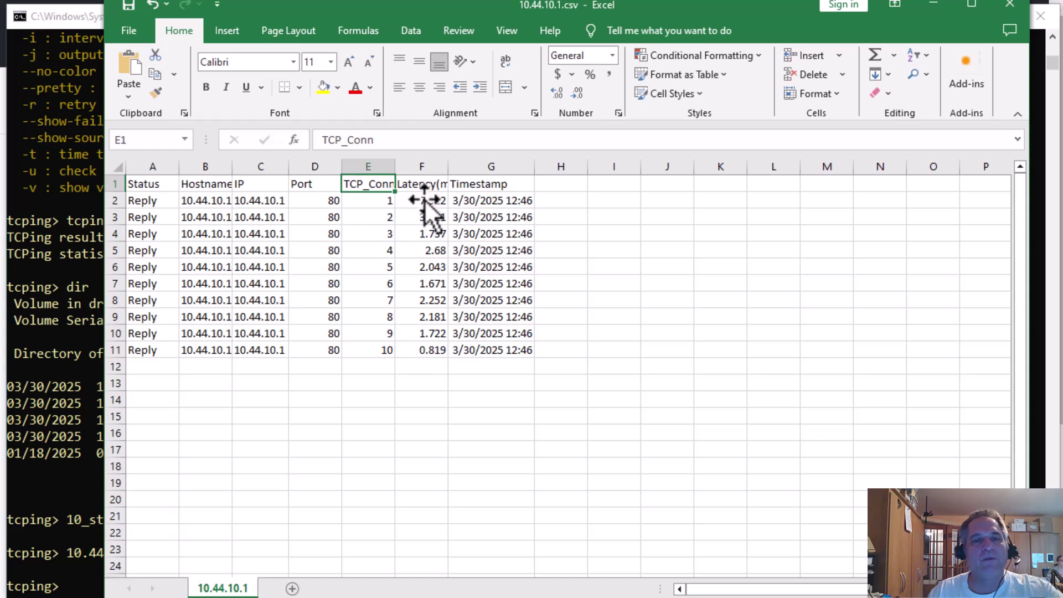
pyautogui.moveTo(424, 200); pyautogui.dragTo(436, 350)
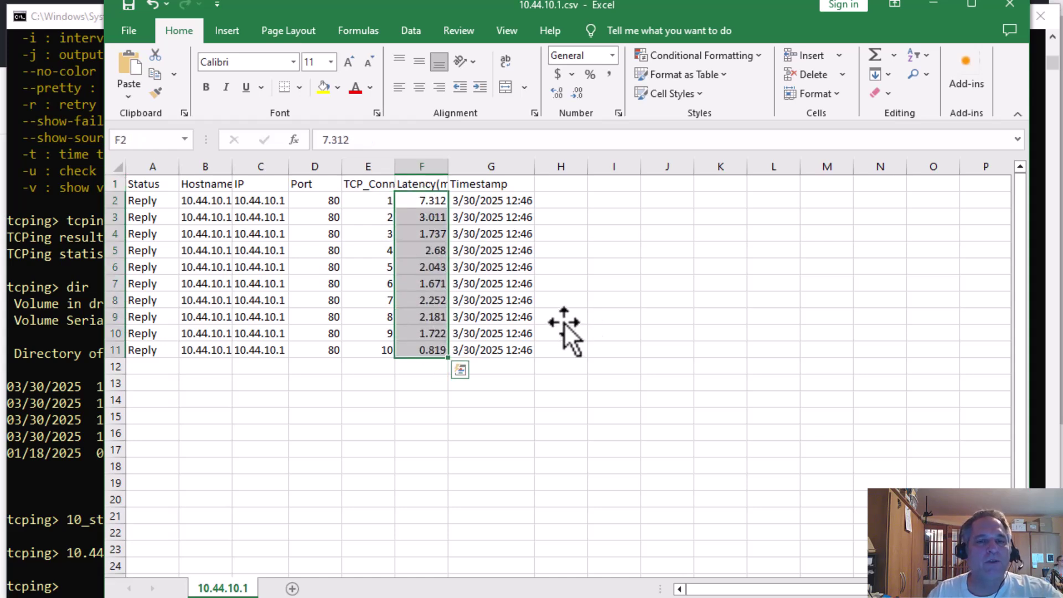
pyautogui.click(232, 36)
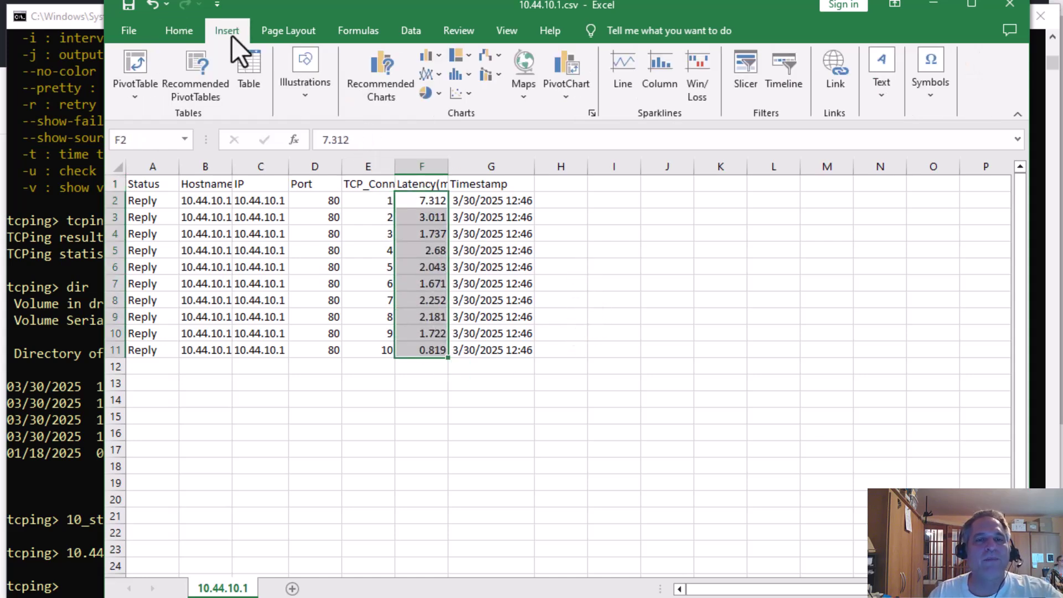
pyautogui.click(430, 77)
pyautogui.click(431, 136)
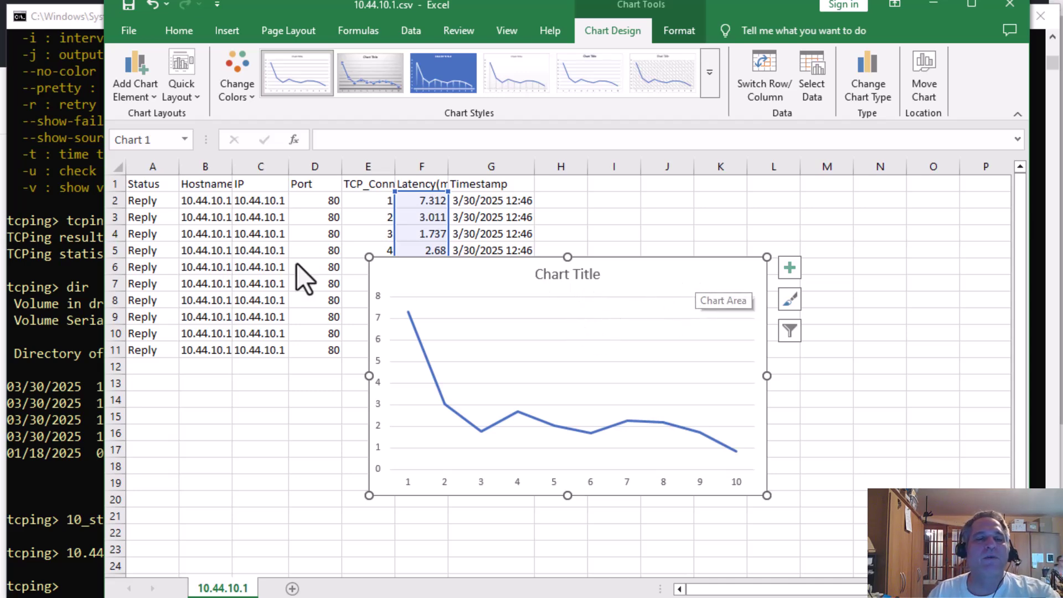
pyautogui.click(70, 254)
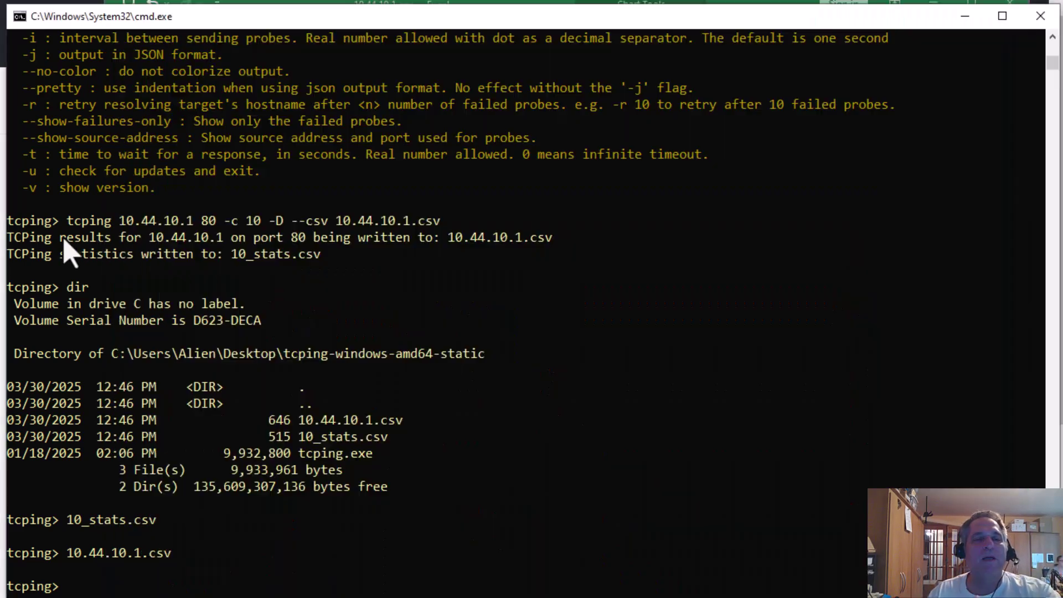